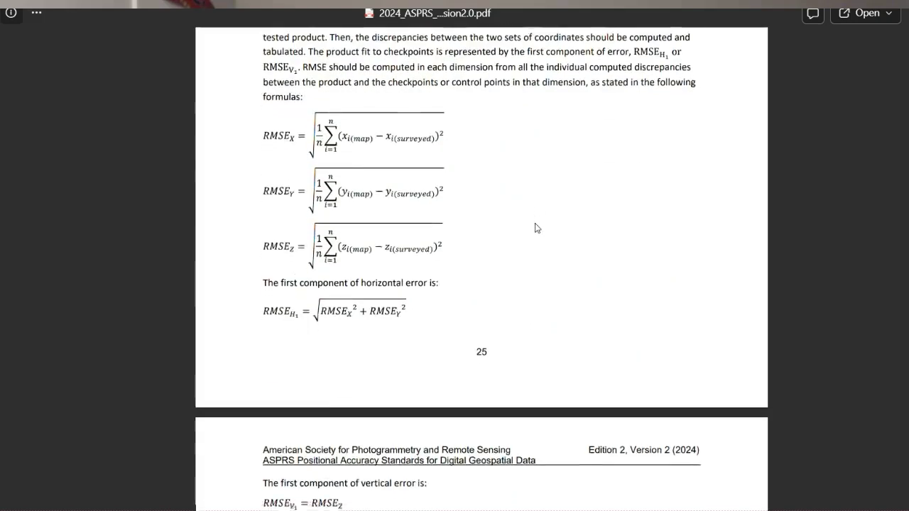
scroll(536, 227, "down", 10)
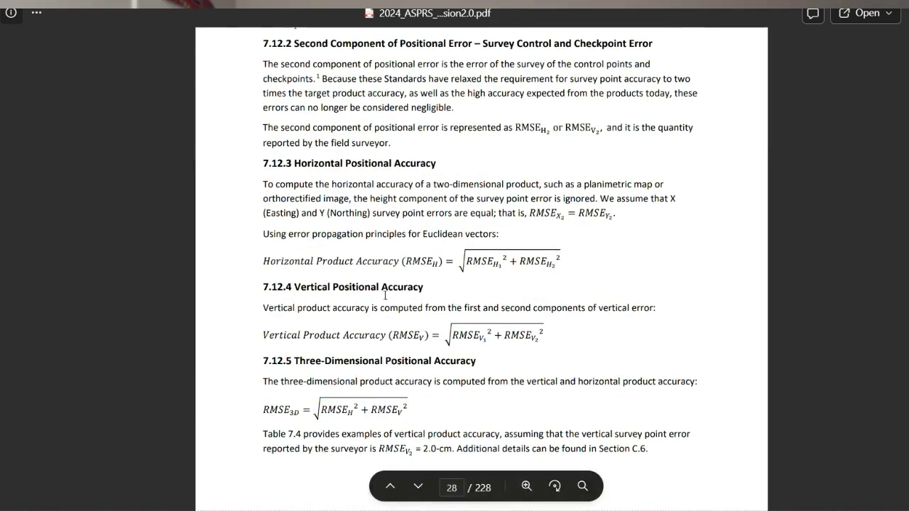
Step: Scroll the ASPRS PDF from the page 25 RMSE formulas down to section 7.12.4's vertical product accuracy formula
scroll(385, 294, "down", 1)
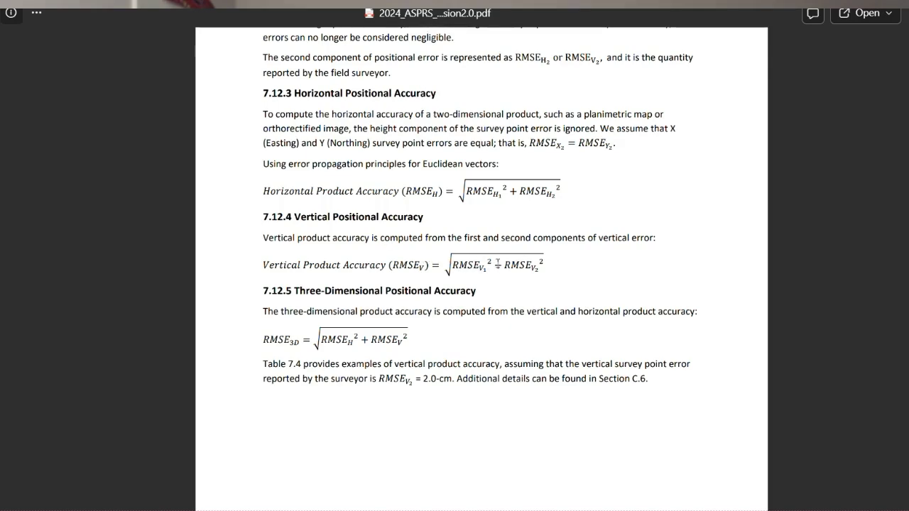
Step: Scroll back up to section 7.12.1's RMSE_X/Y/Z formulas, then back down through the PDF
scroll(497, 263, "up", 5)
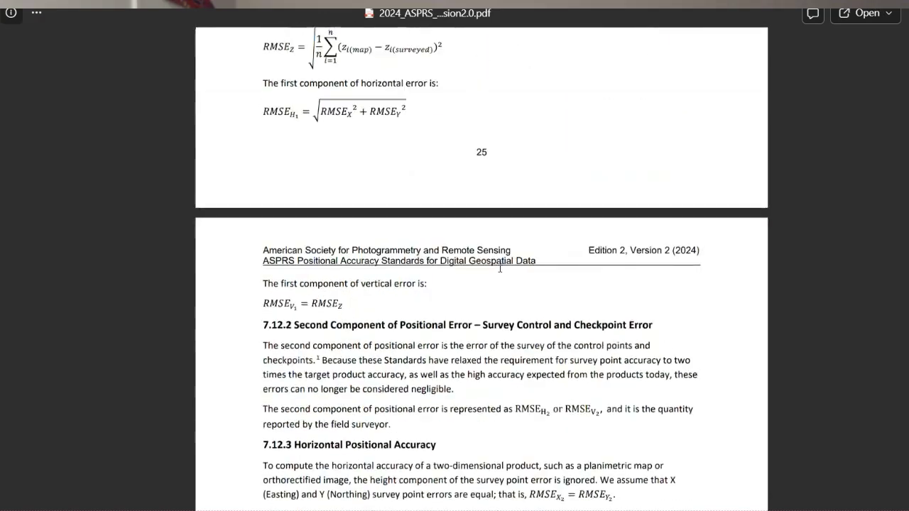
scroll(499, 268, "up", 5)
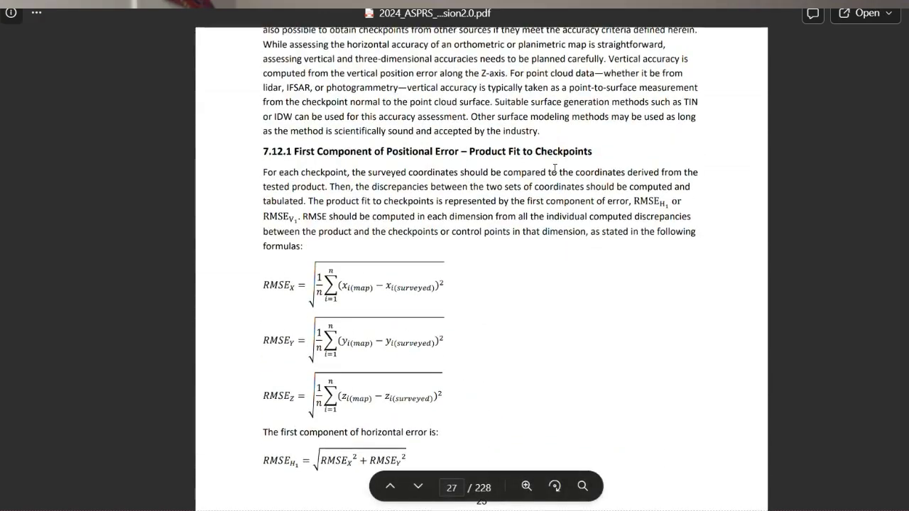
scroll(556, 165, "down", 3)
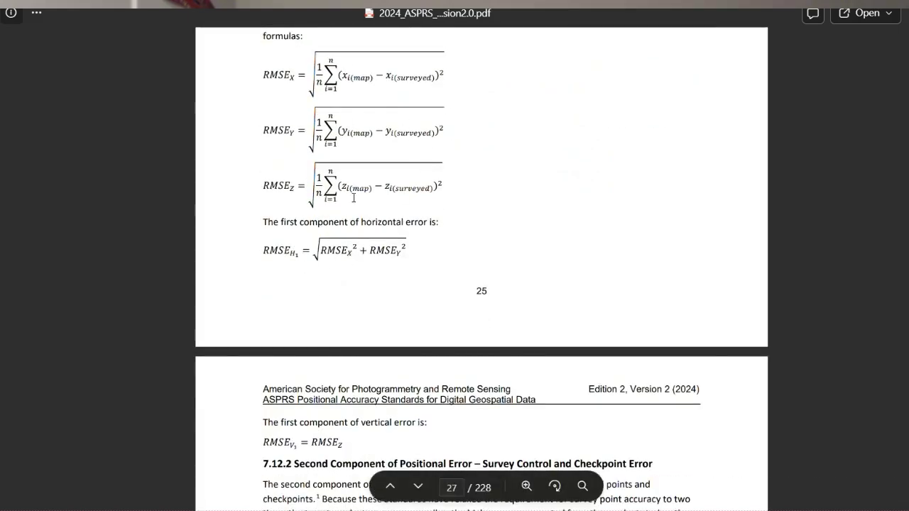
scroll(353, 198, "up", 2)
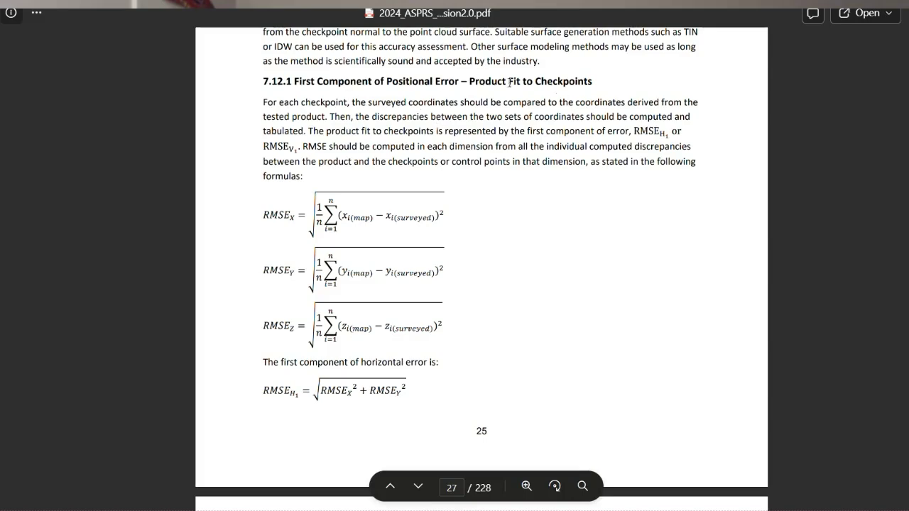
scroll(572, 142, "down", 5)
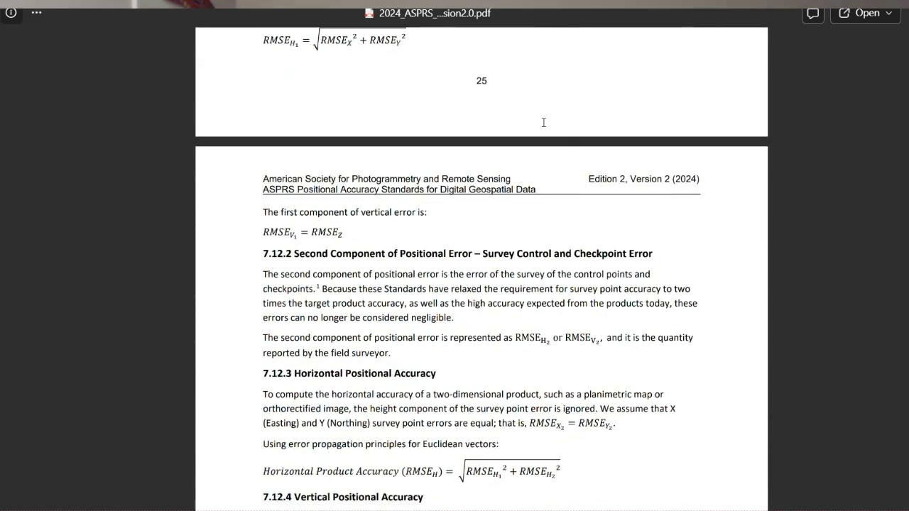
scroll(572, 143, "down", 1)
scroll(585, 208, "down", 3)
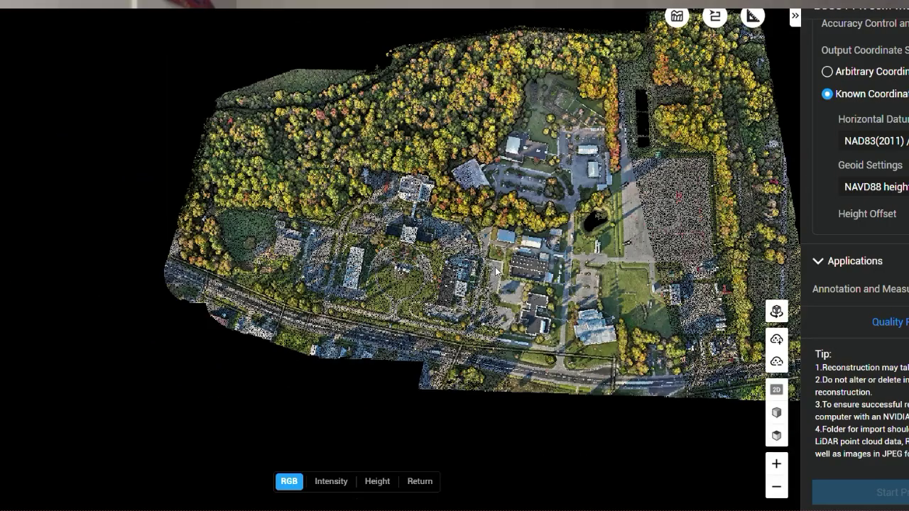
Step: Orbit the site point cloud through oblique and side views, then colour it by intensity
left_click_drag(488, 311, 395, 137)
left_click_drag(529, 269, 670, 320)
left_click_drag(426, 345, 387, 460)
left_click(331, 481)
Step: Zoom in on the fountain ring, compare true RGB colour, then return to intensity colouring
scroll(399, 377, "up", 5)
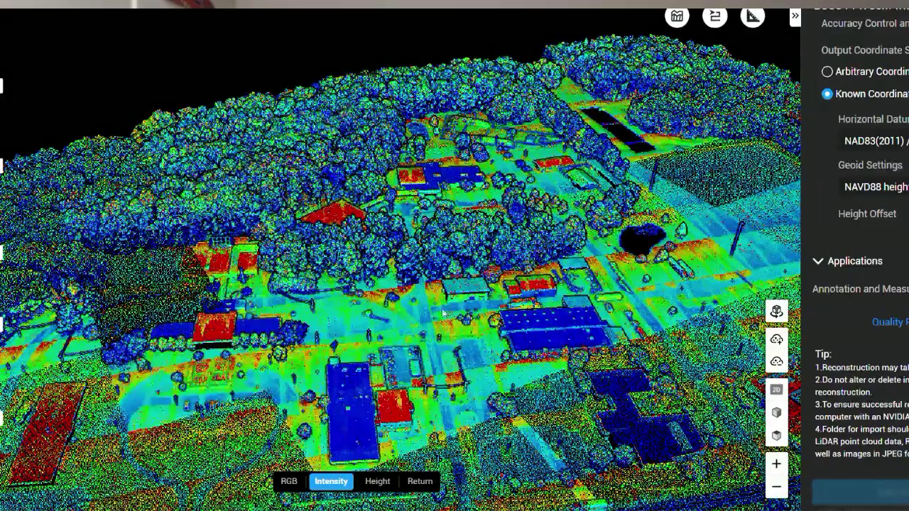
scroll(438, 330, "up", 5)
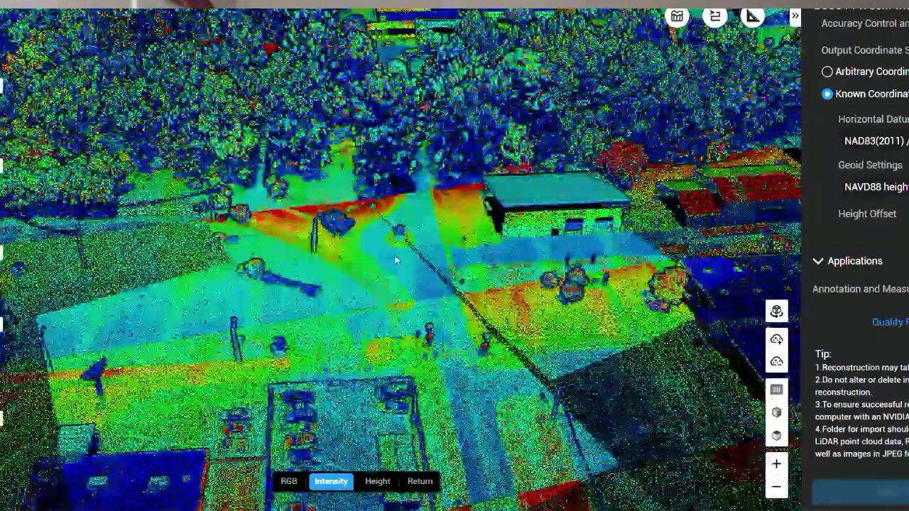
scroll(400, 234, "up", 5)
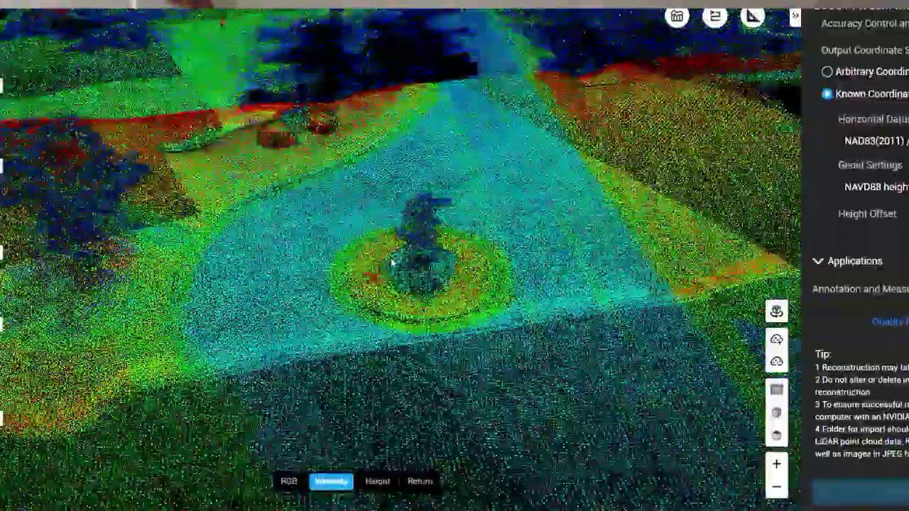
left_click_drag(374, 287, 374, 312)
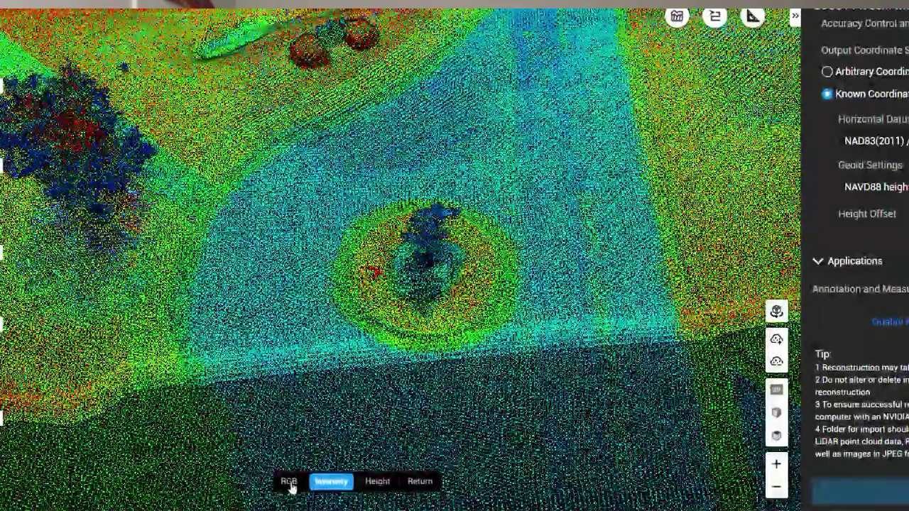
left_click(289, 481)
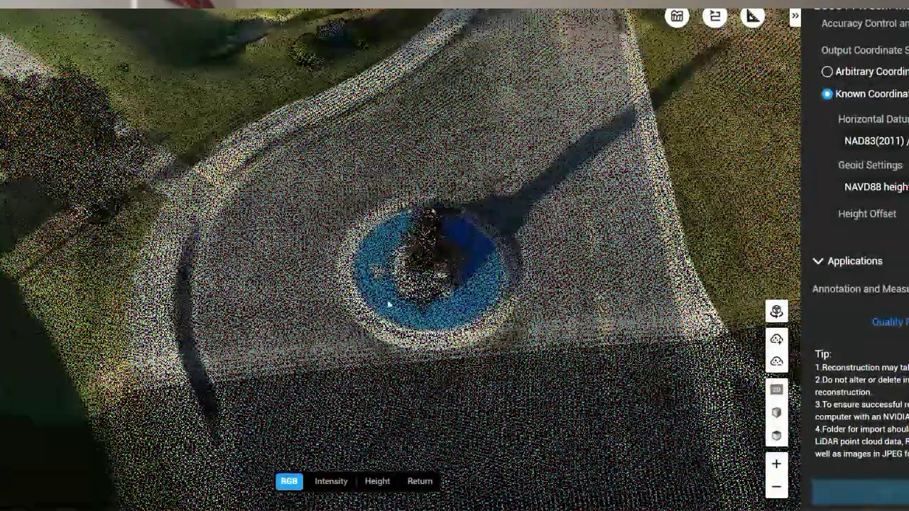
left_click(331, 481)
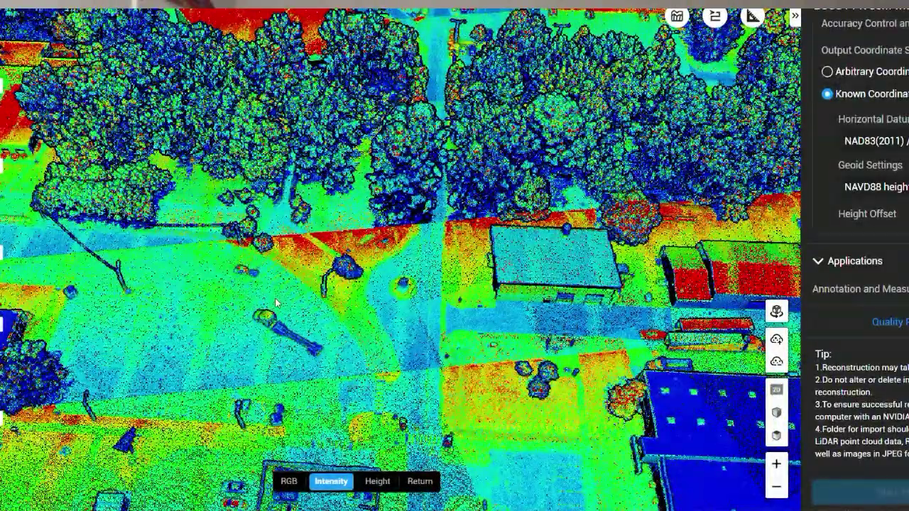
Step: Zoom out and bring up the Quality Report: 46 check points, RMSE 0.073711 ft
scroll(368, 316, "down", 2)
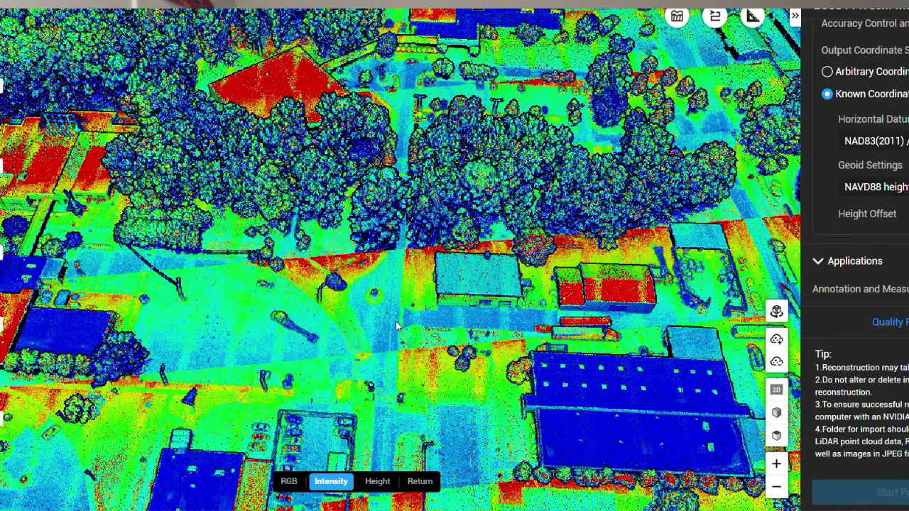
scroll(396, 321, "down", 2)
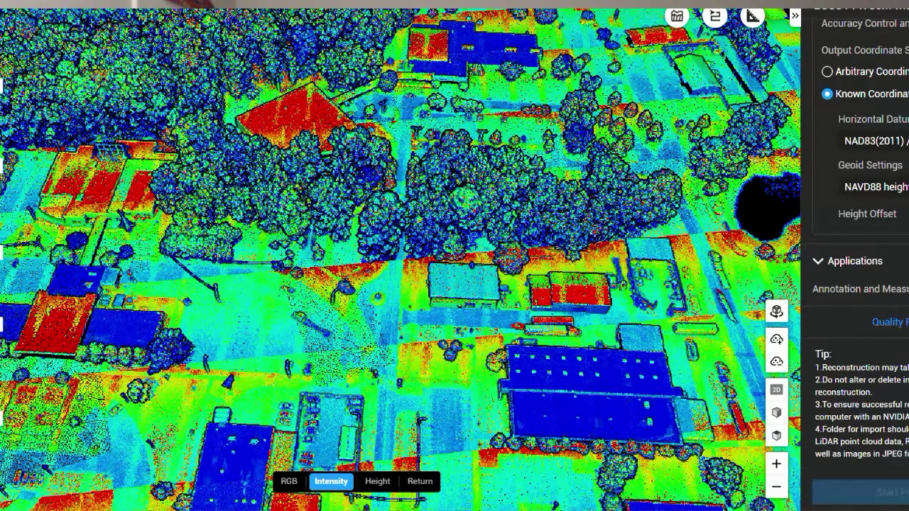
left_click(841, 439)
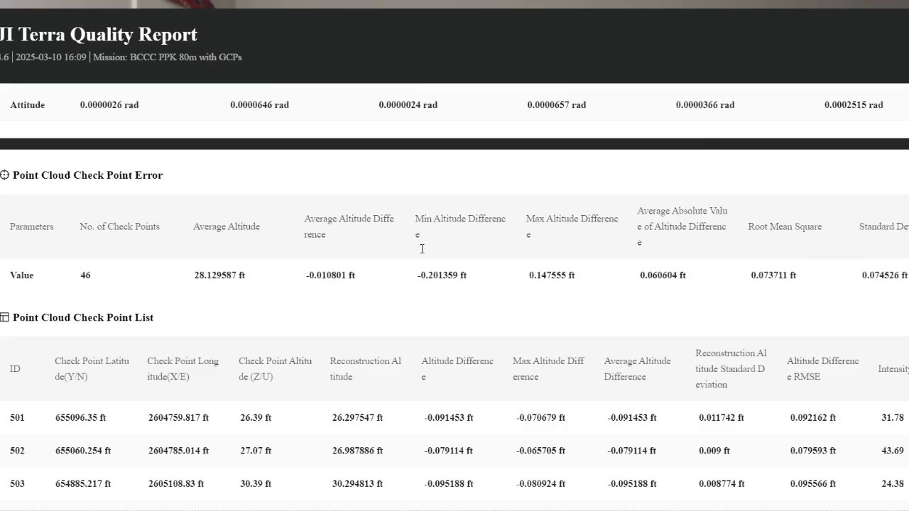
scroll(340, 213, "down", 1)
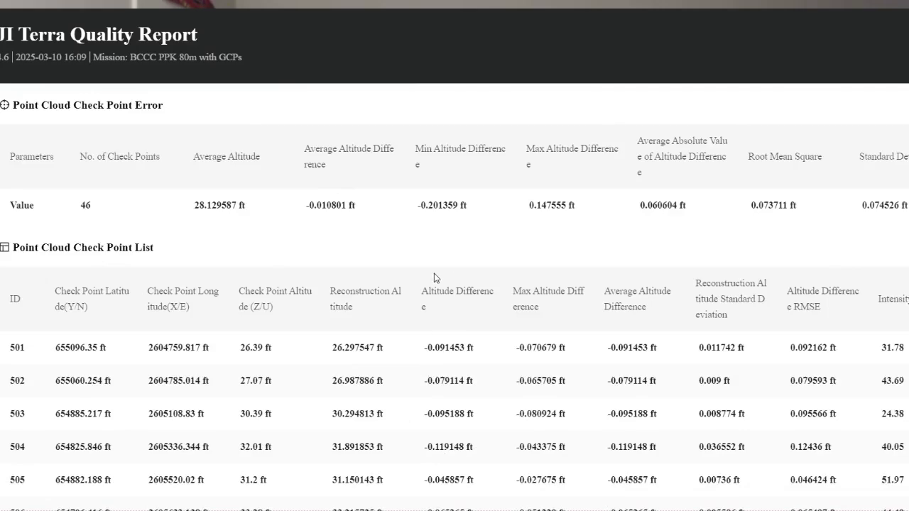
scroll(197, 349, "down", 2)
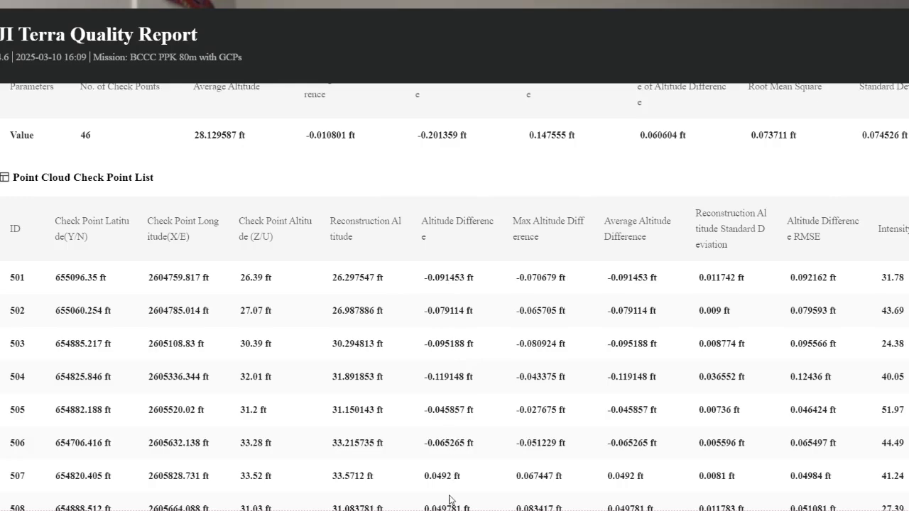
scroll(418, 319, "up", 2)
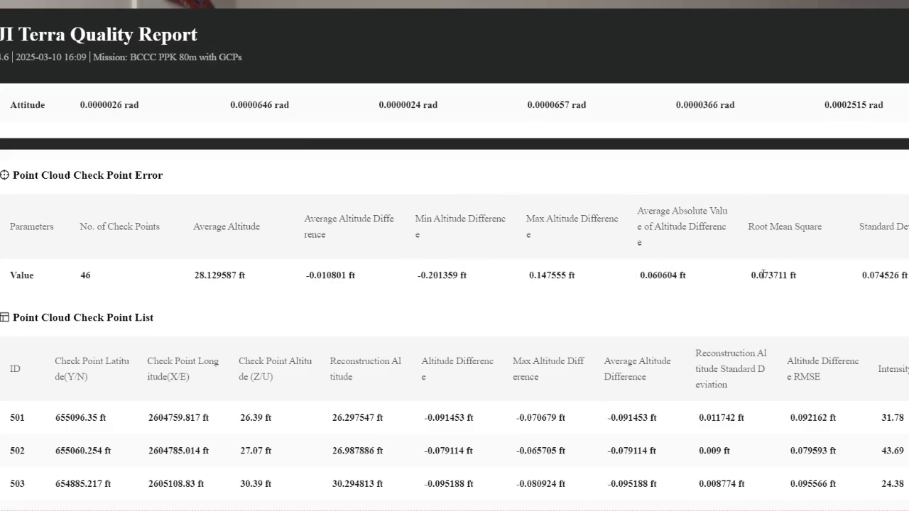
left_click_drag(758, 274, 796, 275)
left_click(823, 317)
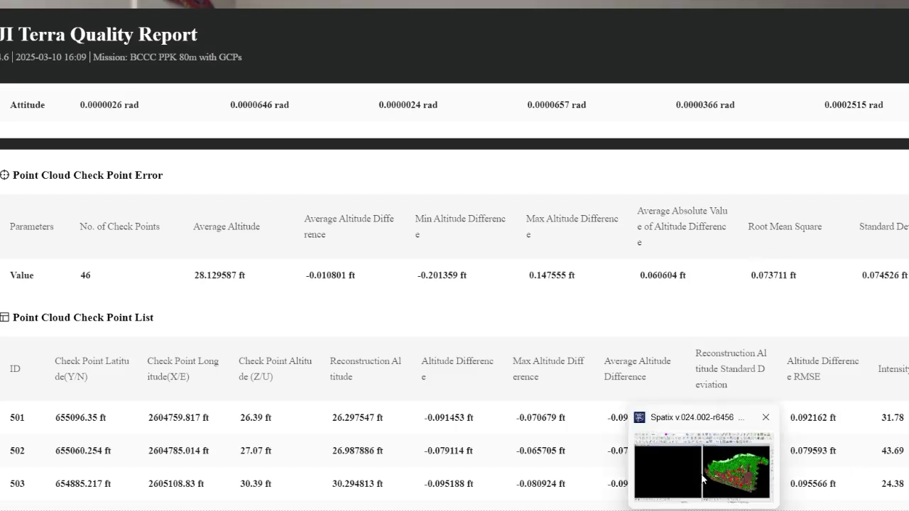
Step: Switch to TerraScan's control report for BCCC 10-25.csv, dismissing the point commands list unused
left_click(703, 483)
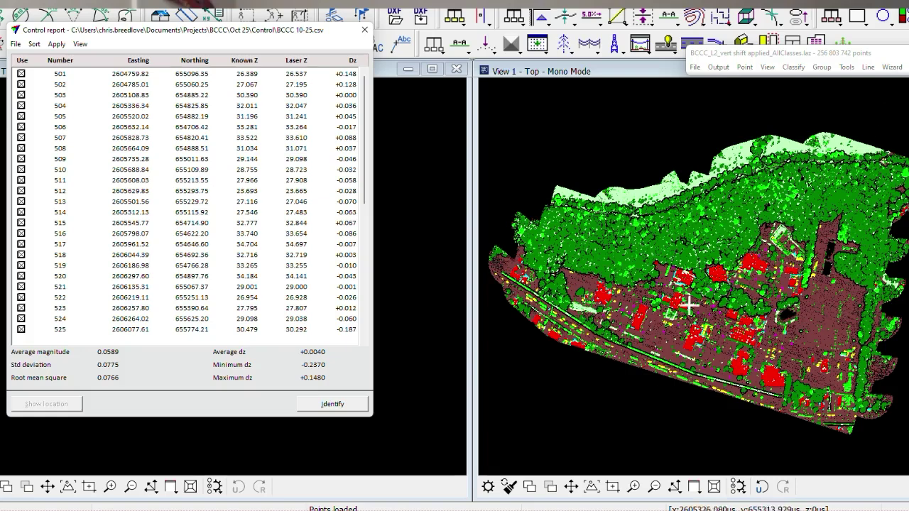
left_click(845, 68)
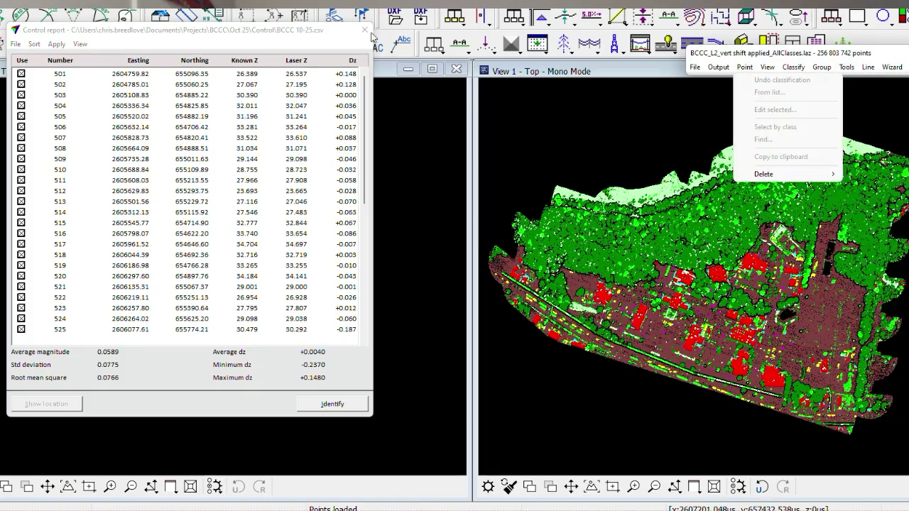
left_click(231, 32)
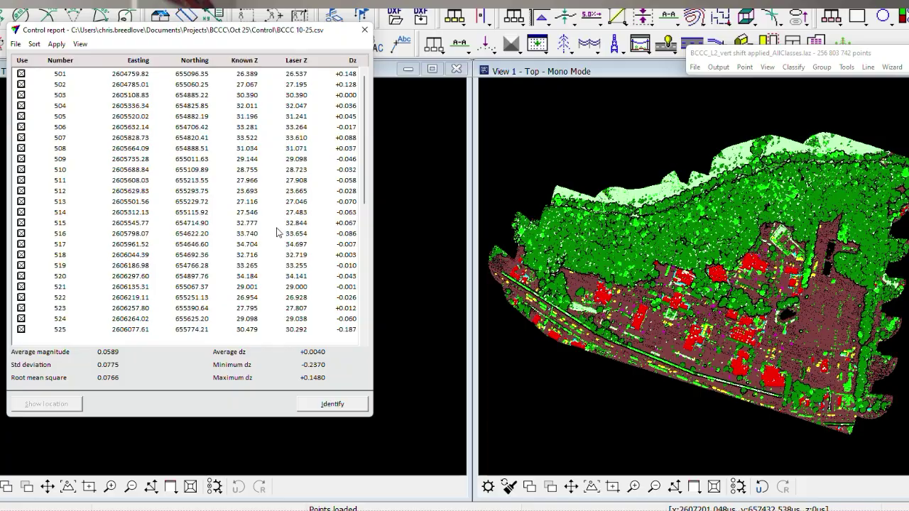
Step: Scroll through the dz list (RMSE 0.0766) and pan the top view across buildings and parking lot
scroll(715, 315, "up", 3)
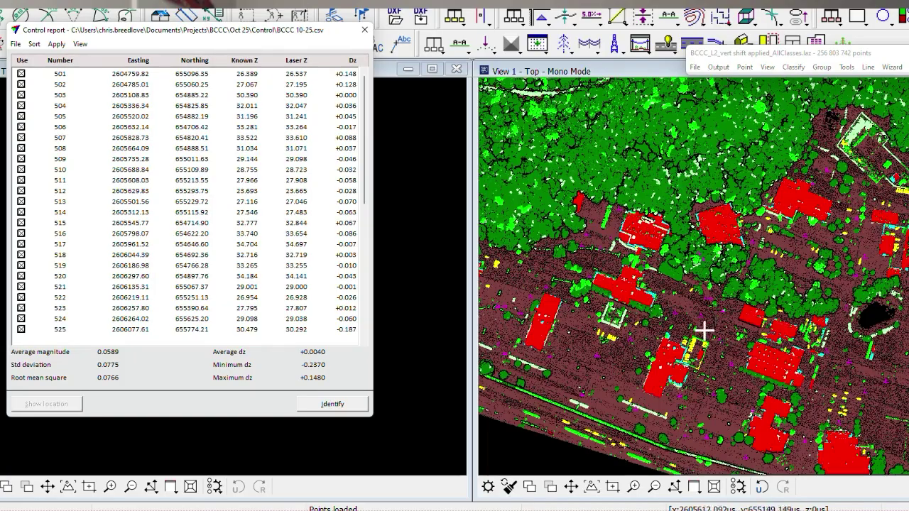
scroll(726, 320, "up", 2)
scroll(700, 277, "up", 3)
scroll(706, 229, "down", 5)
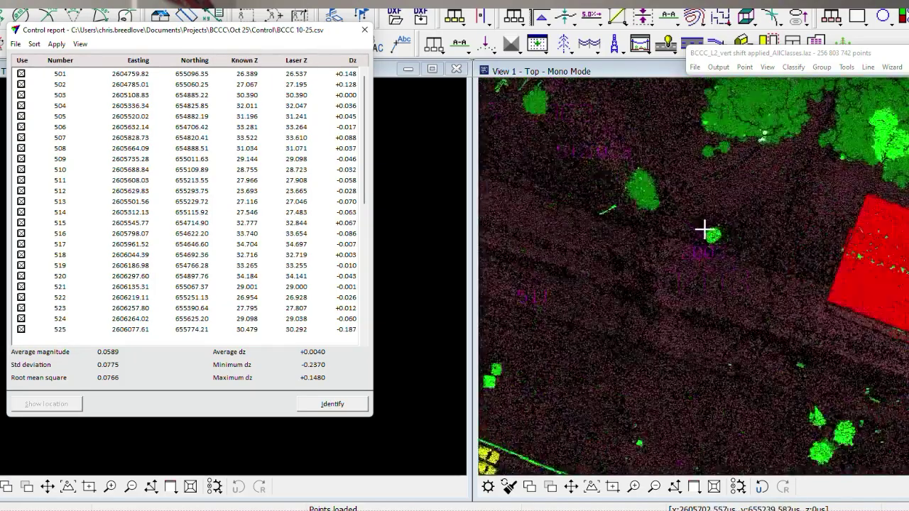
left_click_drag(634, 284, 745, 227)
scroll(745, 227, "down", 2)
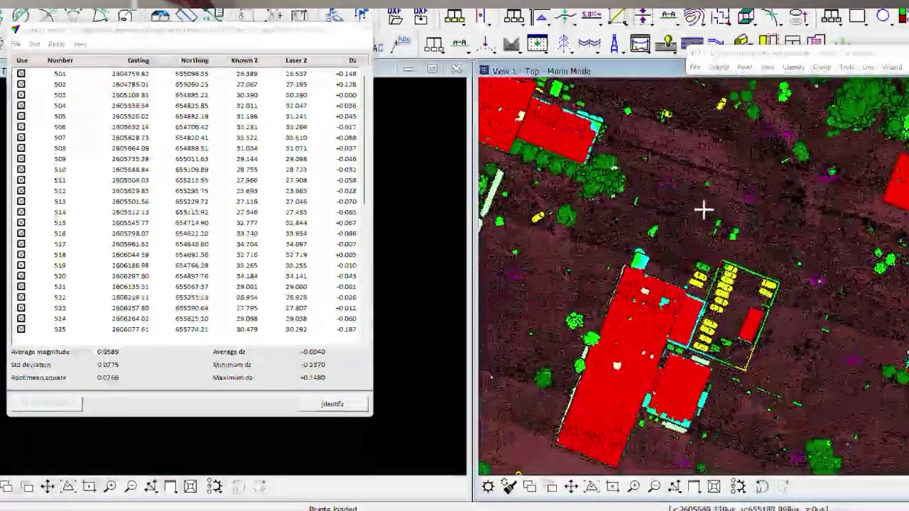
scroll(771, 319, "down", 4)
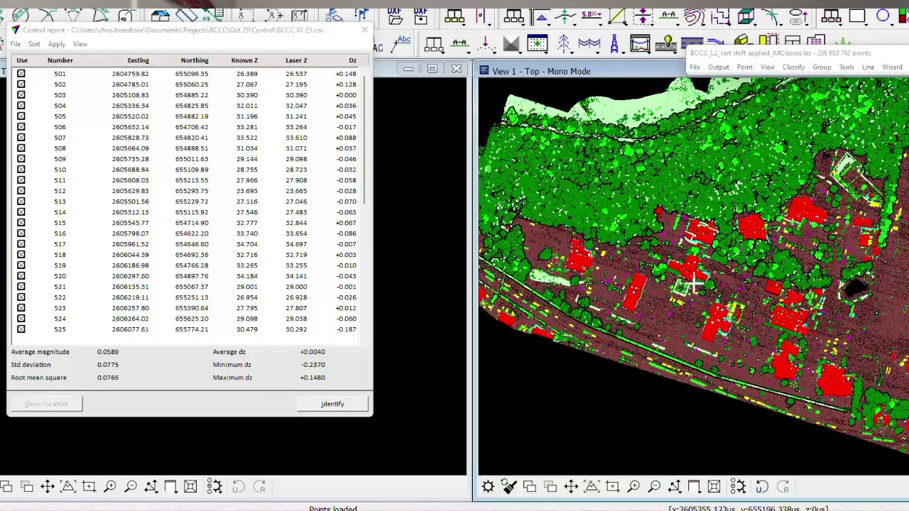
scroll(687, 272, "up", 2)
left_click_drag(362, 163, 355, 295)
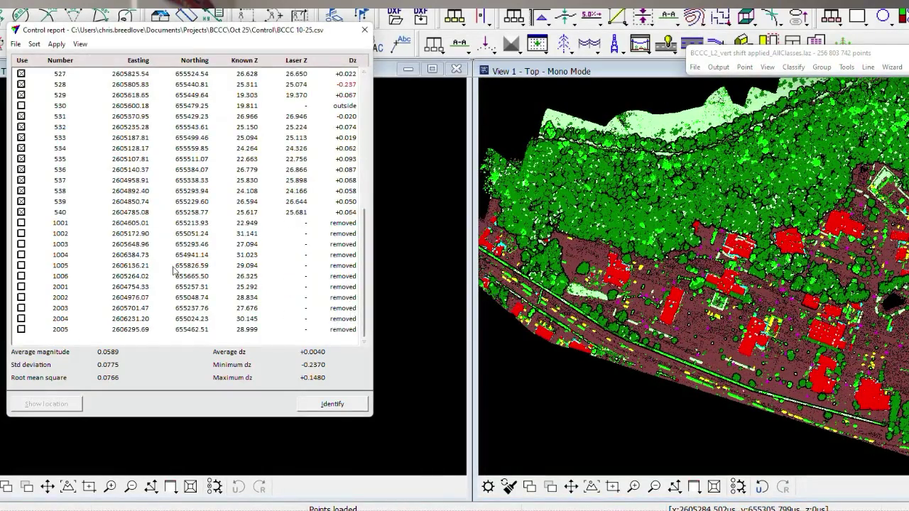
scroll(323, 290, "up", 7)
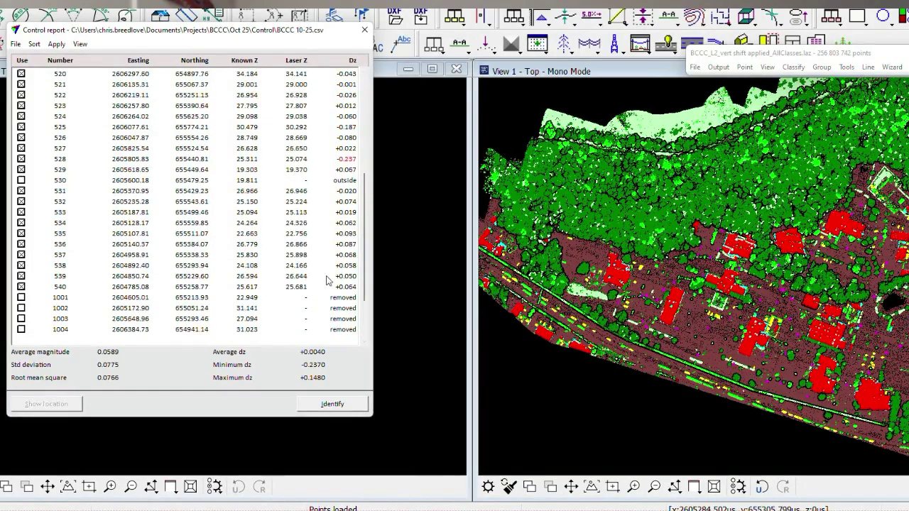
scroll(64, 101, "up", 2)
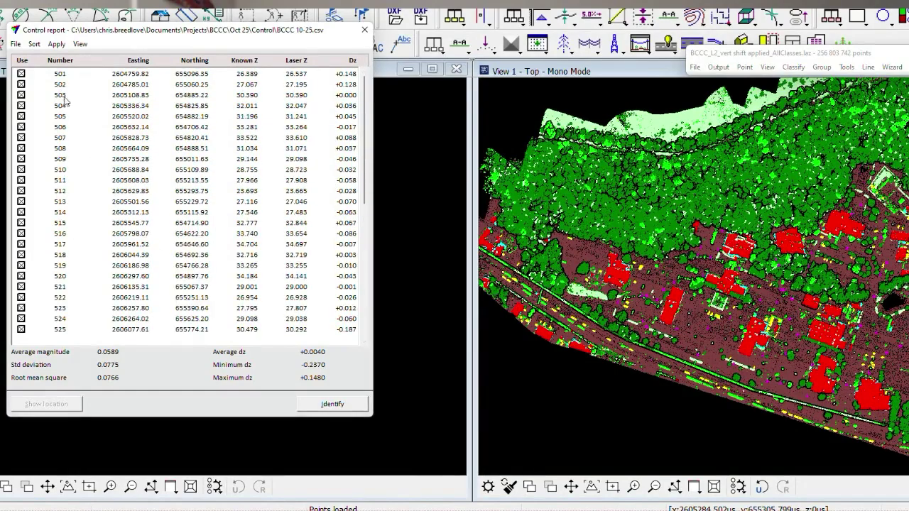
scroll(220, 137, "down", 2)
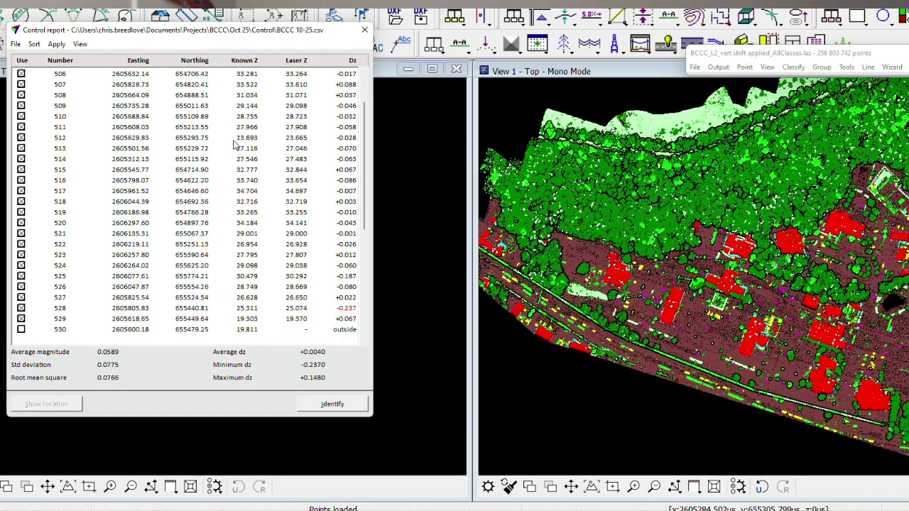
scroll(227, 164, "down", 2)
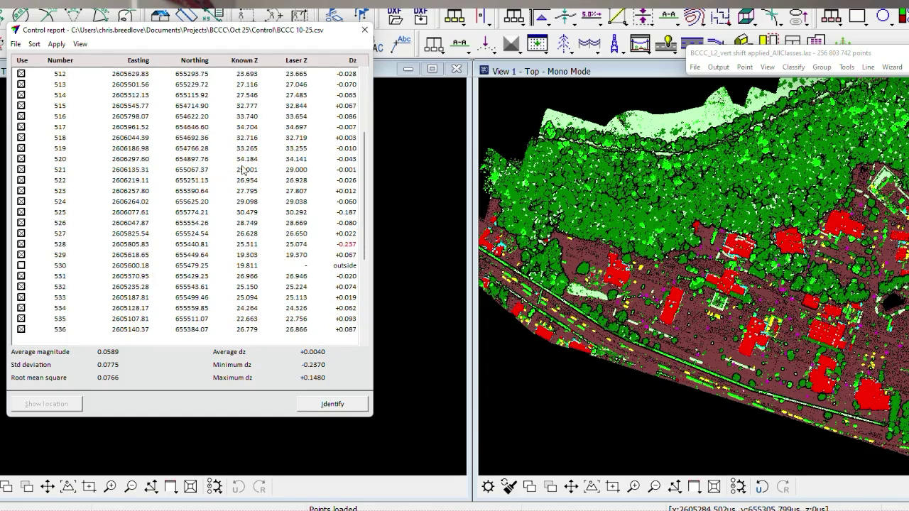
scroll(245, 169, "down", 1)
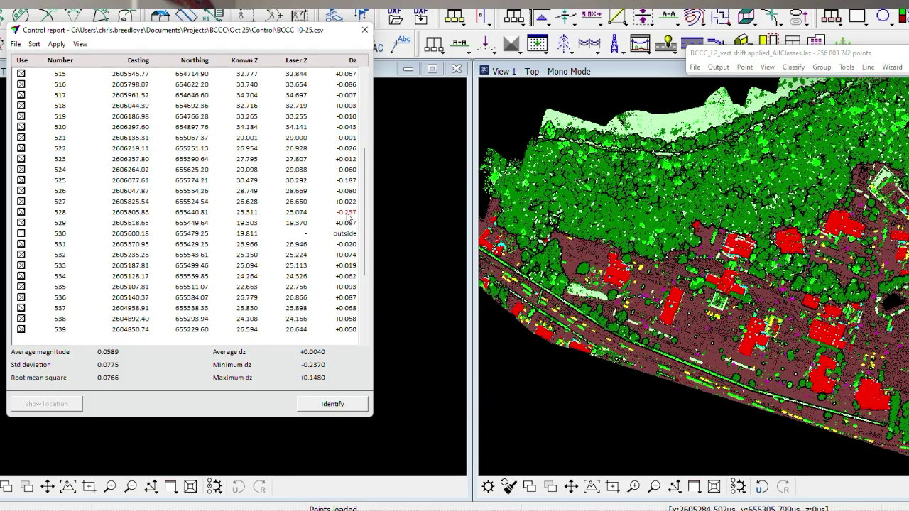
Step: Select checkpoint 528 (dz -0.237), centre the top view on it, and zoom around it
left_click(39, 213)
left_click(47, 403)
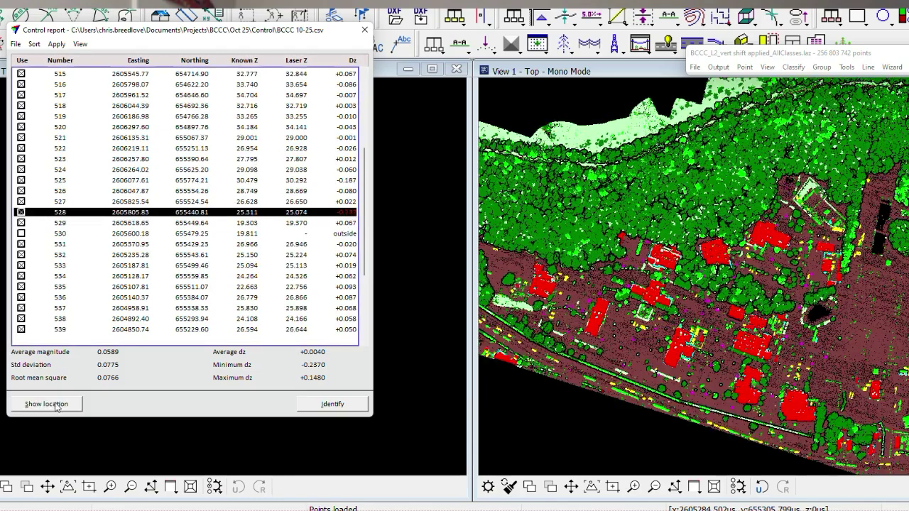
scroll(738, 280, "up", 5)
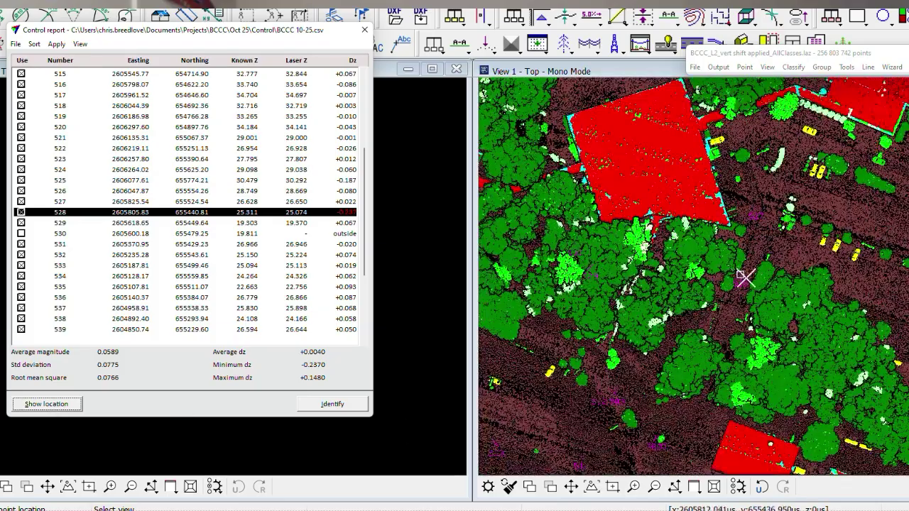
scroll(706, 250, "down", 2)
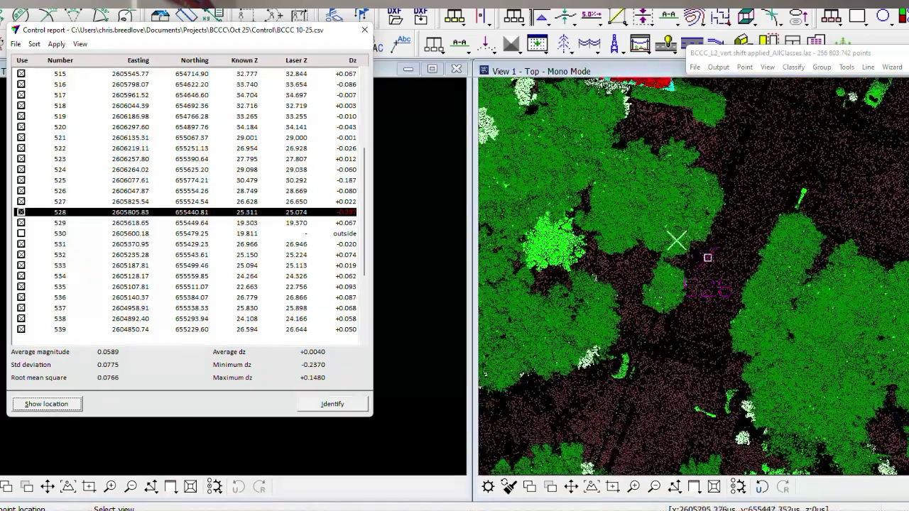
mouse_move(364, 227)
left_mouse_down()
mouse_move(363, 139)
mouse_move(359, 234)
left_mouse_up()
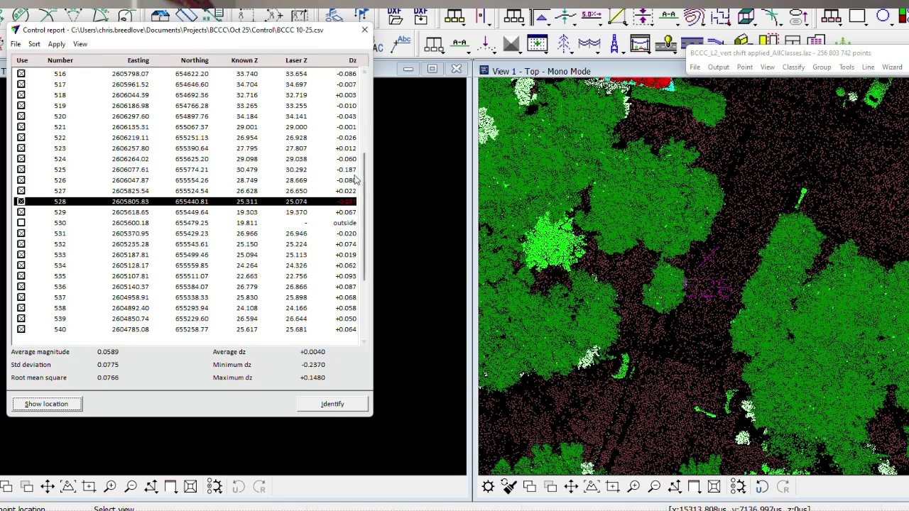
left_click_drag(363, 194, 360, 113)
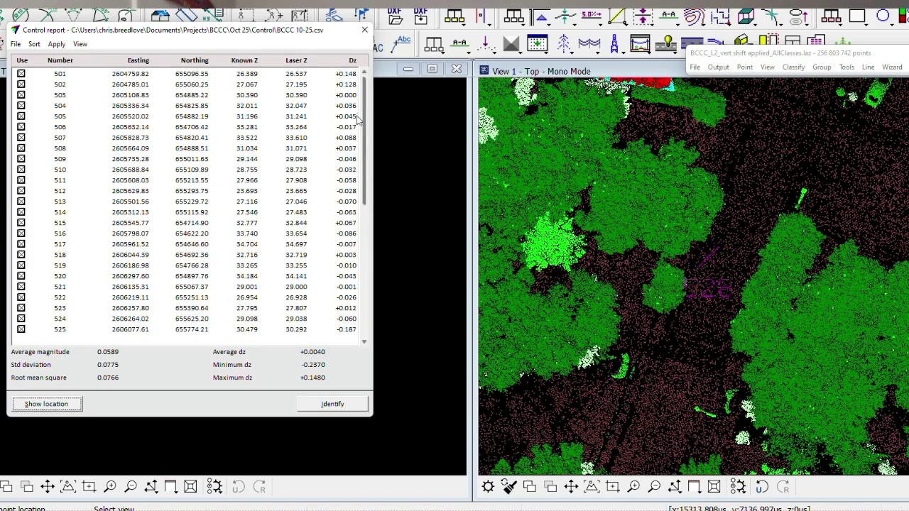
left_click_drag(358, 119, 356, 164)
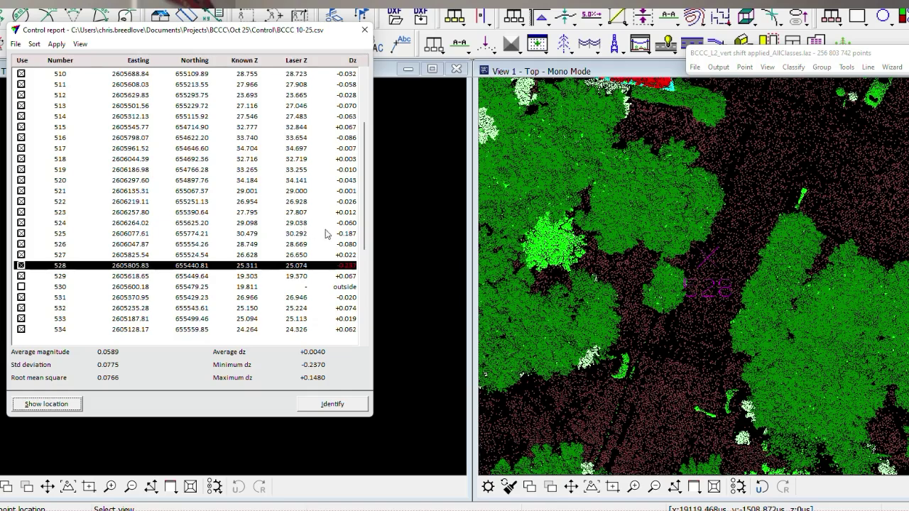
left_click_drag(365, 229, 367, 187)
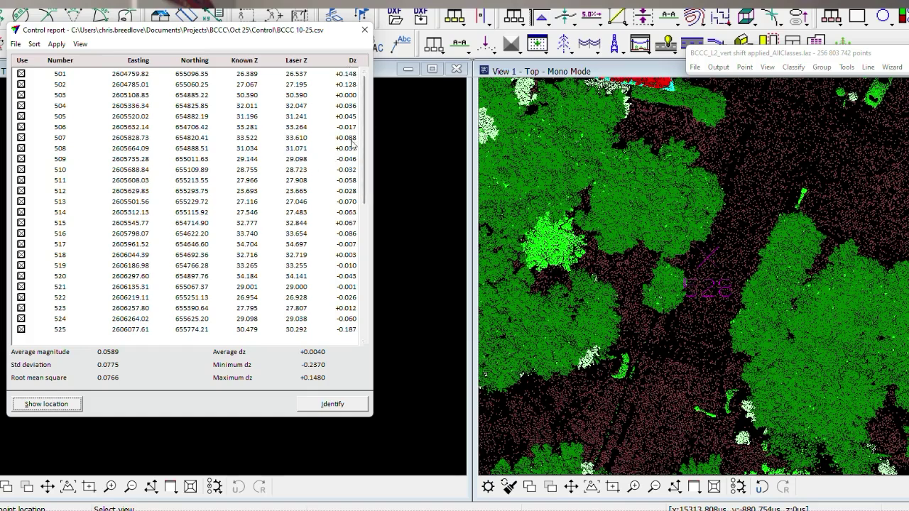
left_click_drag(367, 140, 367, 161)
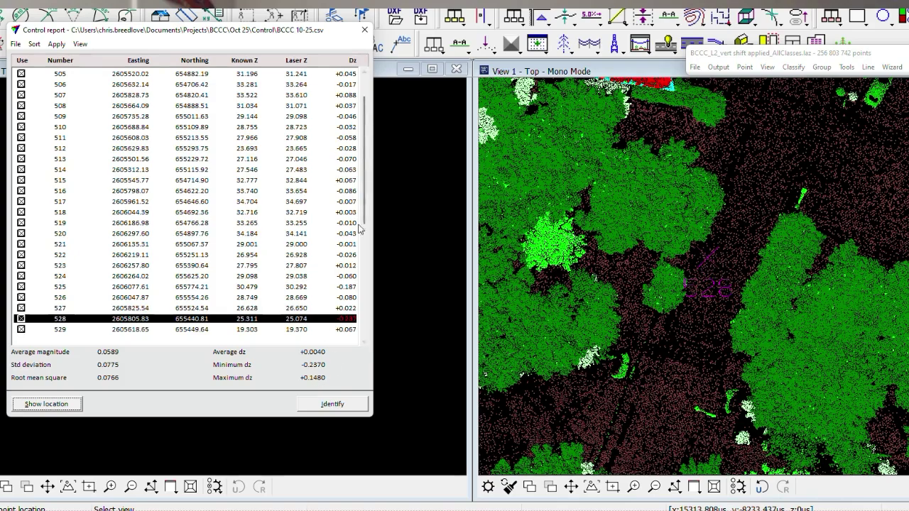
mouse_move(366, 196)
left_mouse_down()
mouse_move(369, 159)
mouse_move(365, 196)
left_mouse_up()
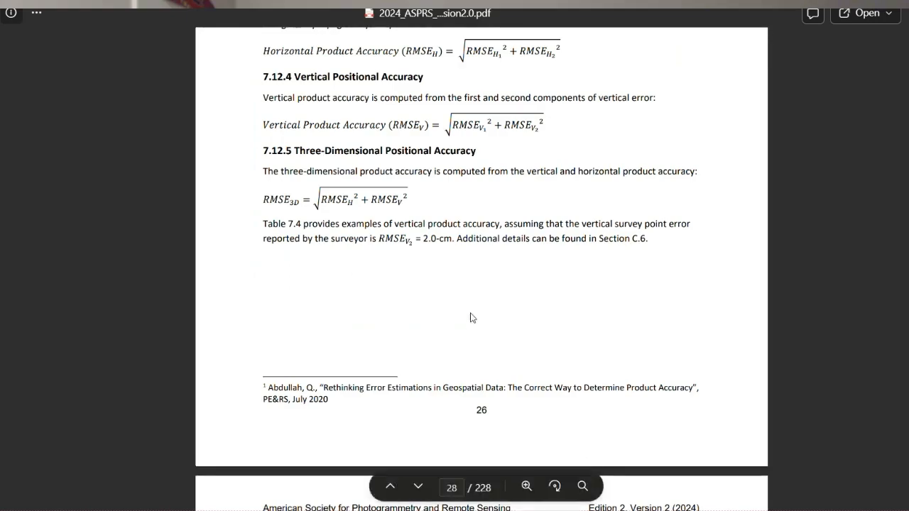
Step: Scroll the ASPRS PDF through sections 7.12.1–7.12.5 to the RMSEV1/RMSEV2 vertical product accuracy formula
scroll(468, 316, "up", 6)
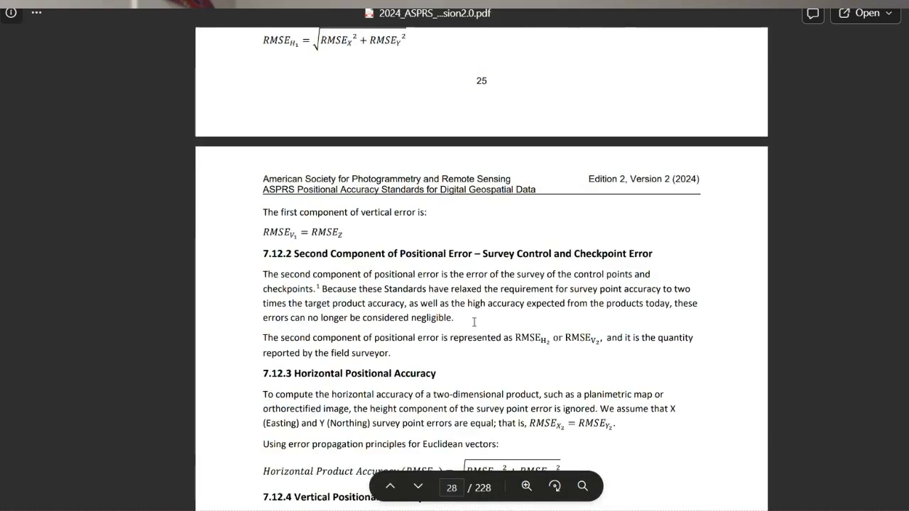
scroll(471, 322, "up", 3)
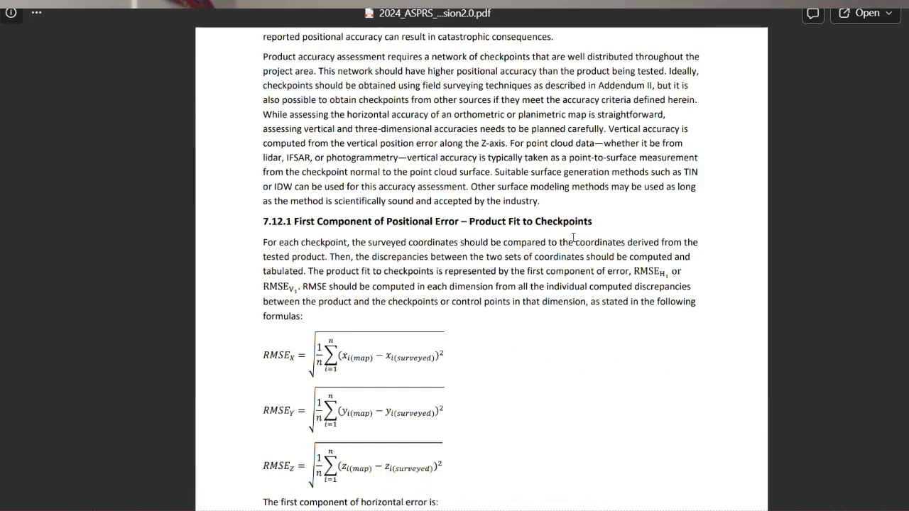
scroll(574, 240, "down", 2)
scroll(568, 142, "down", 5)
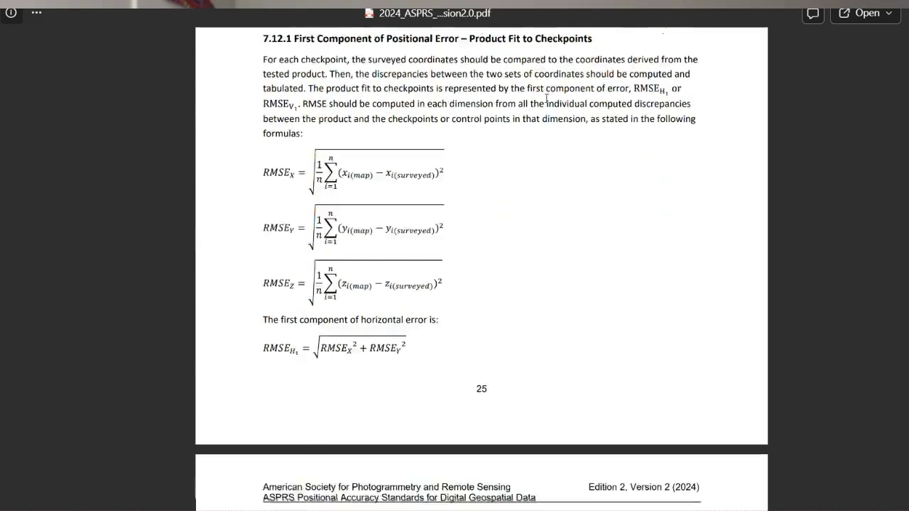
scroll(569, 142, "down", 1)
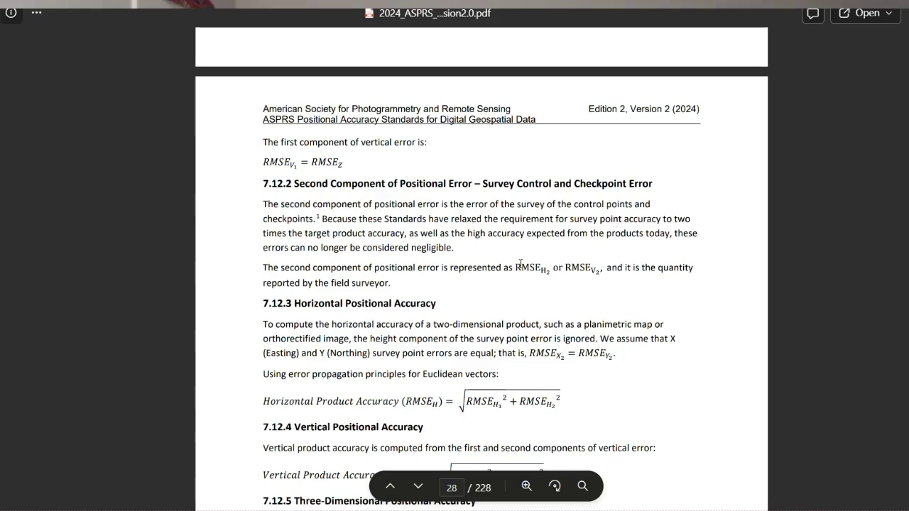
scroll(671, 255, "down", 2)
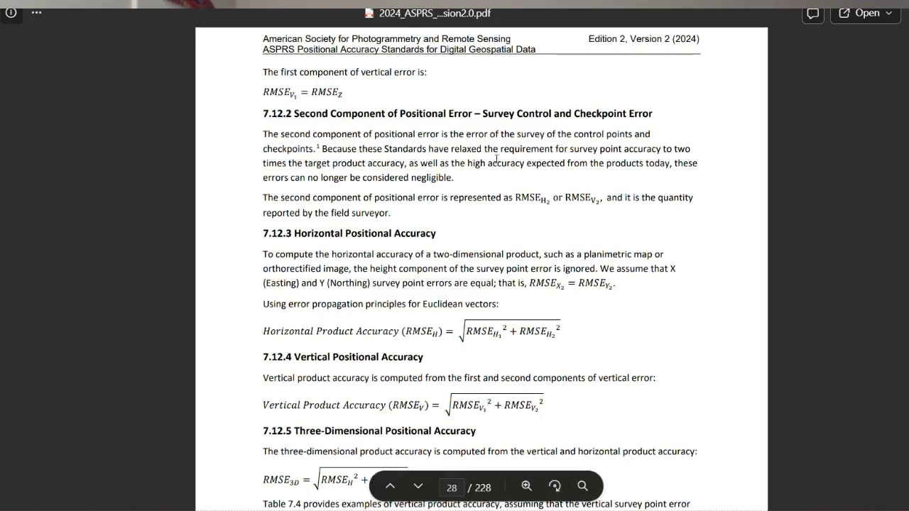
scroll(563, 160, "down", 3)
scroll(563, 160, "down", 2)
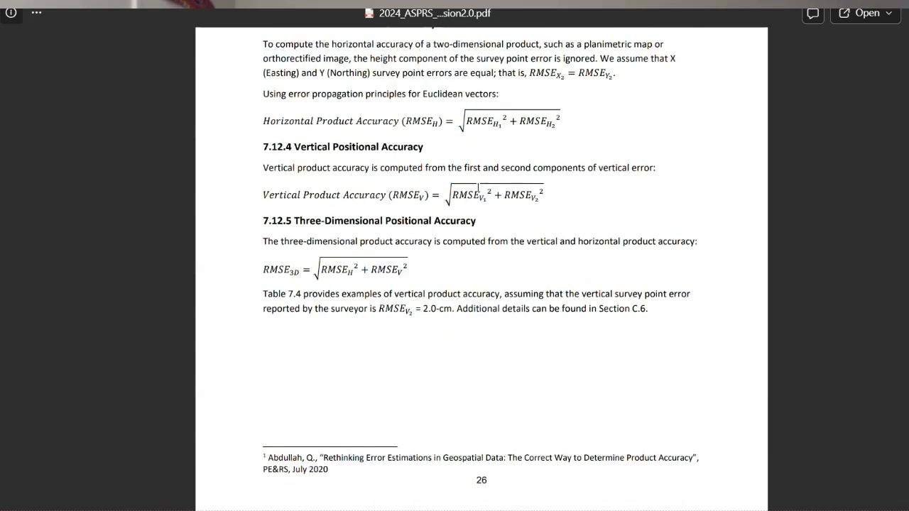
Step: Scroll to Table 7.4 and highlight the 3.20 vertical accuracy in the 2.50 row
scroll(529, 191, "up", 1)
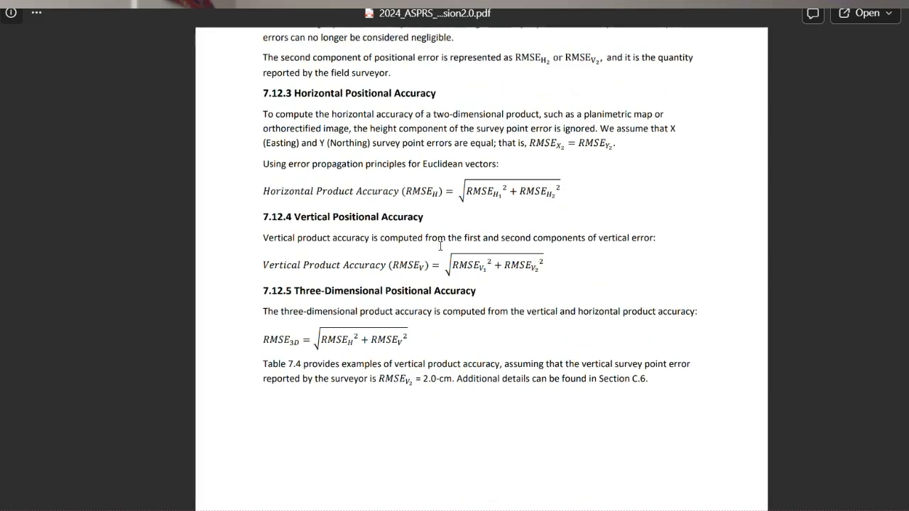
scroll(573, 230, "down", 1)
scroll(574, 231, "down", 1)
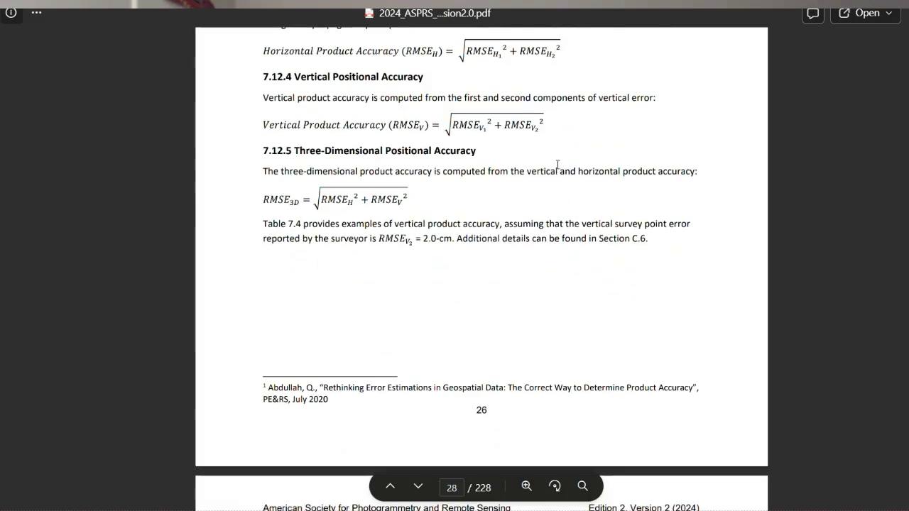
scroll(558, 162, "down", 3)
scroll(562, 183, "down", 3)
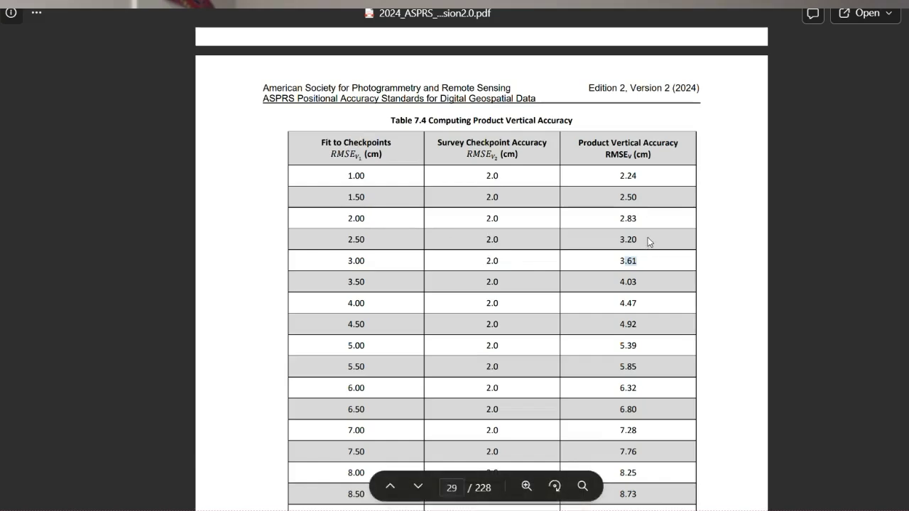
left_click(624, 243)
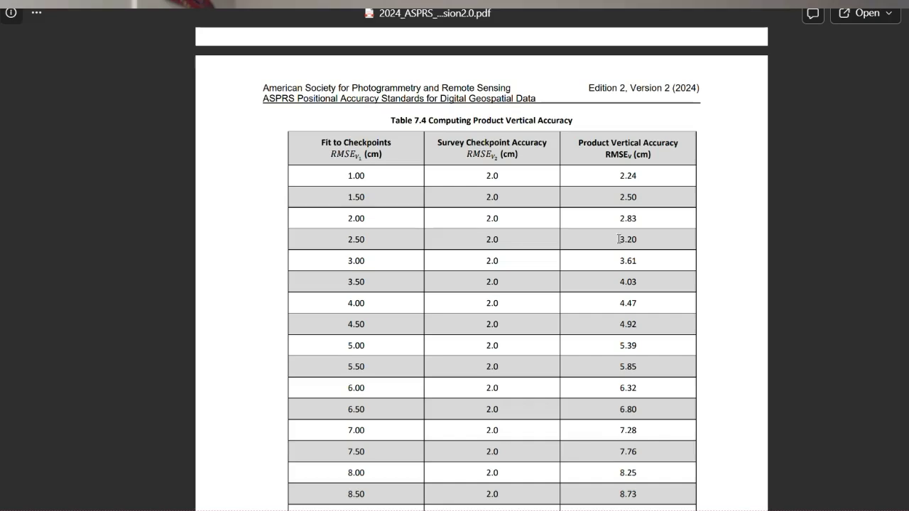
left_click_drag(620, 238, 632, 239)
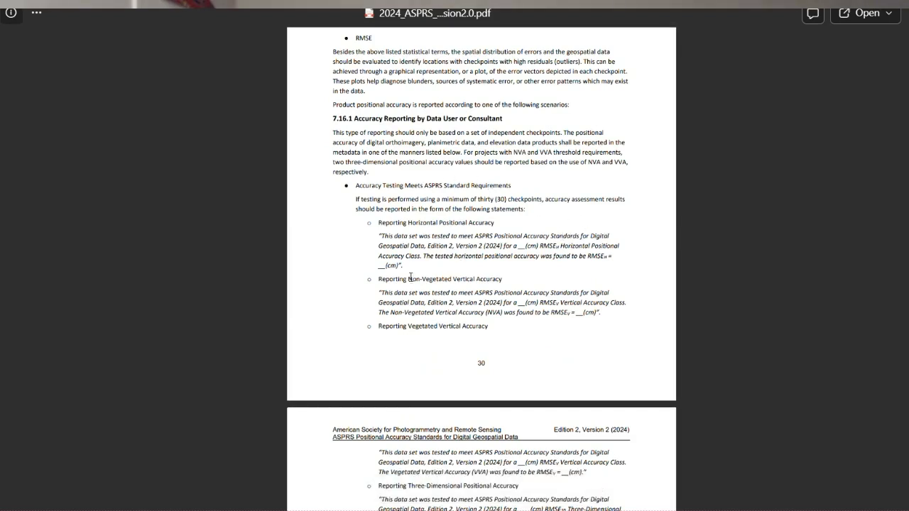
scroll(497, 267, "down", 1)
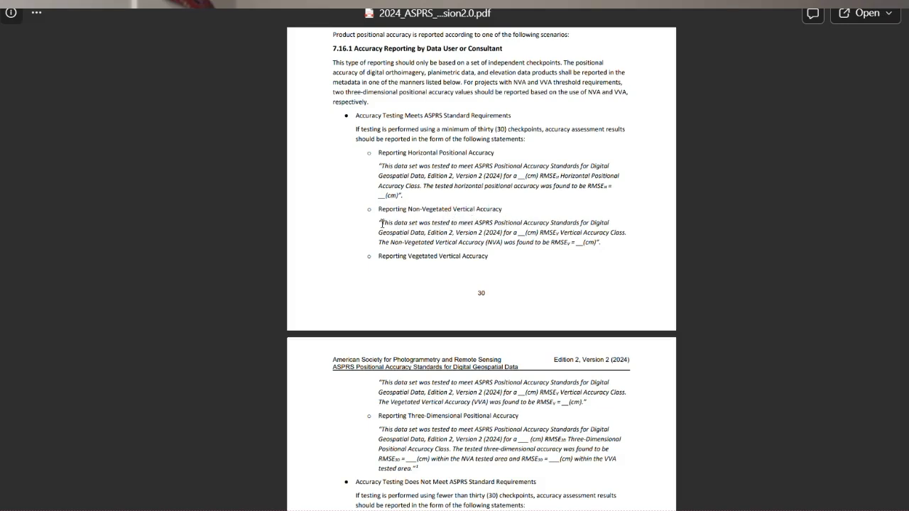
left_click_drag(382, 223, 583, 244)
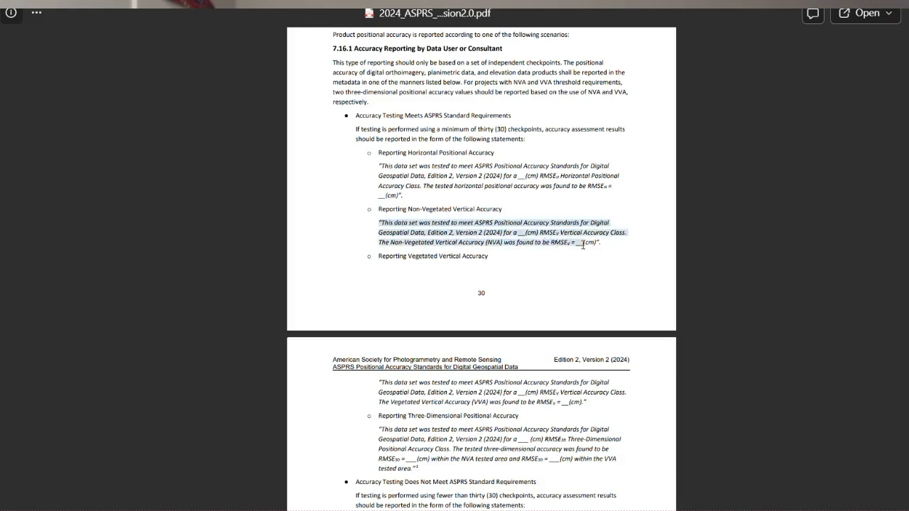
left_click(530, 233)
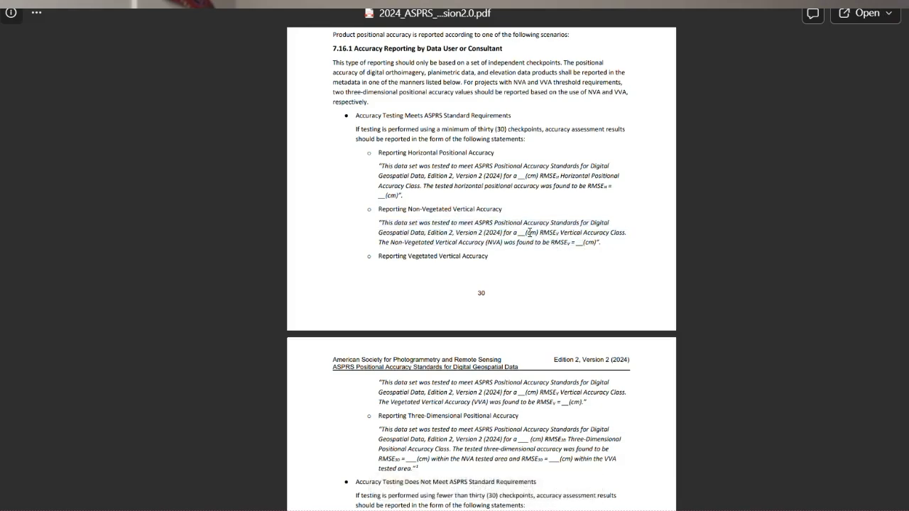